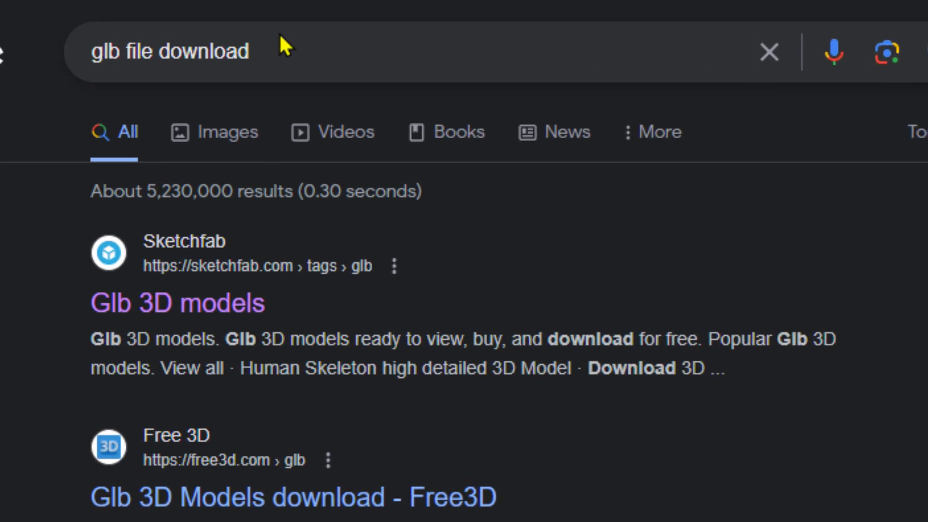
- Search Google for 'glb file download free' using the suggested query
{"action": "left_click", "coordinate": [297, 40]}
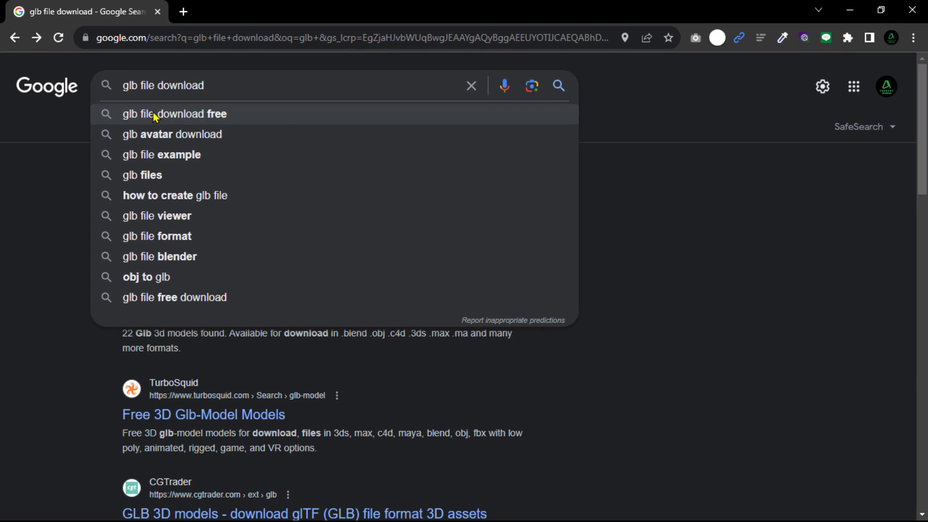
{"action": "left_click", "coordinate": [155, 118]}
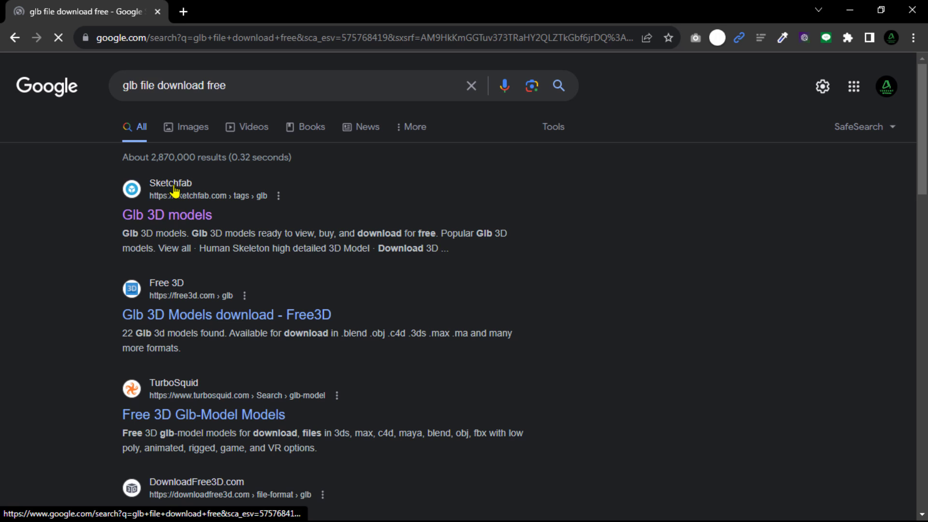
- On Sketchfab's GLB models page, search 'lime' and open the 3D Lime Fruit model
{"action": "left_click", "coordinate": [174, 218]}
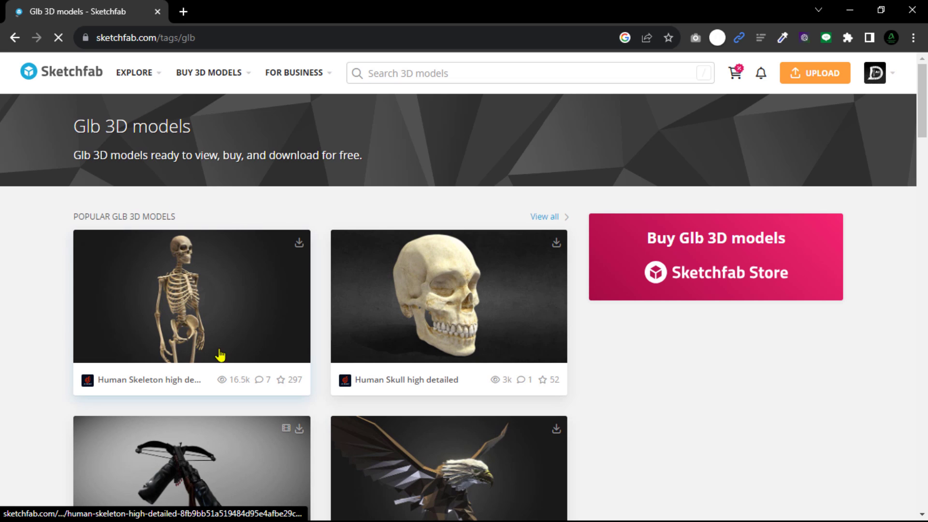
{"action": "scroll", "coordinate": [240, 348], "scroll_direction": "down", "scroll_amount": 3}
{"action": "scroll", "coordinate": [291, 305], "scroll_direction": "up", "scroll_amount": 3}
{"action": "left_click", "coordinate": [426, 74]}
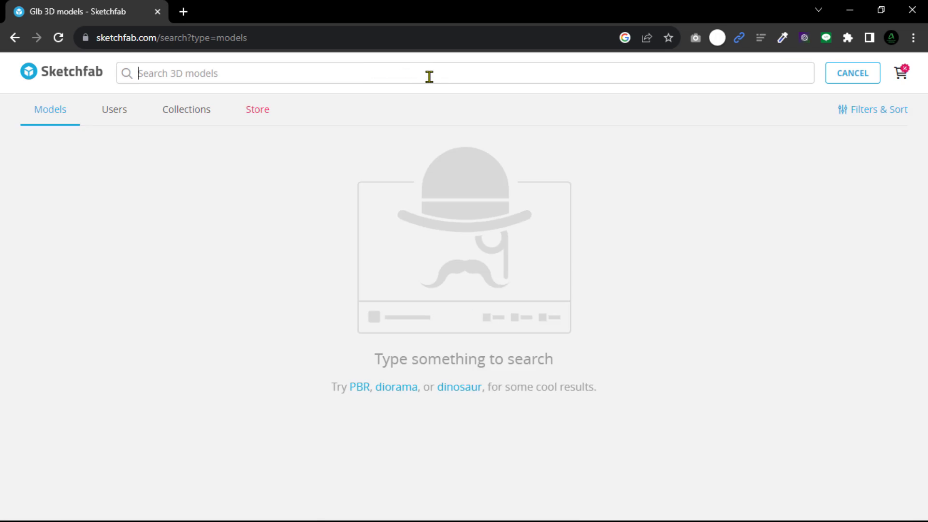
{"action": "type", "text": "lime"}
{"action": "scroll", "coordinate": [776, 442], "scroll_direction": "down", "scroll_amount": 3}
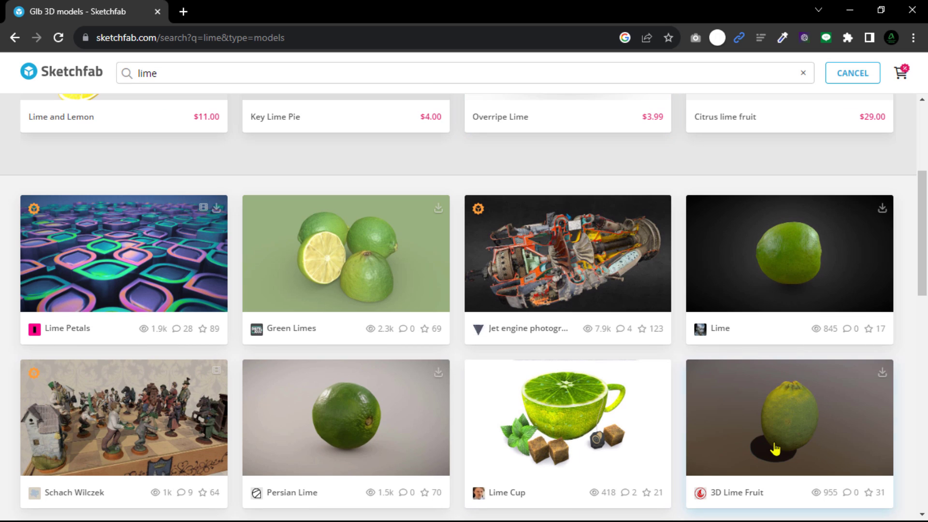
{"action": "left_click", "coordinate": [777, 435]}
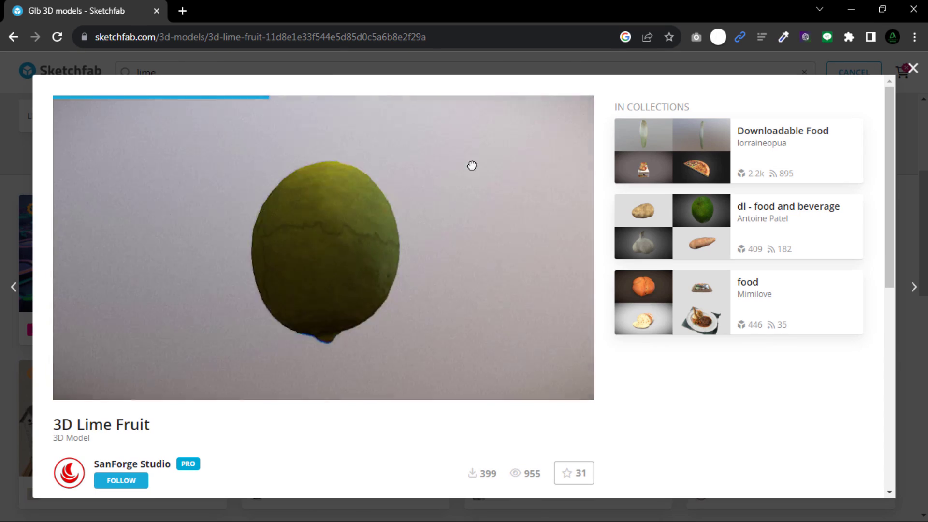
{"action": "scroll", "coordinate": [123, 281], "scroll_direction": "down", "scroll_amount": 3}
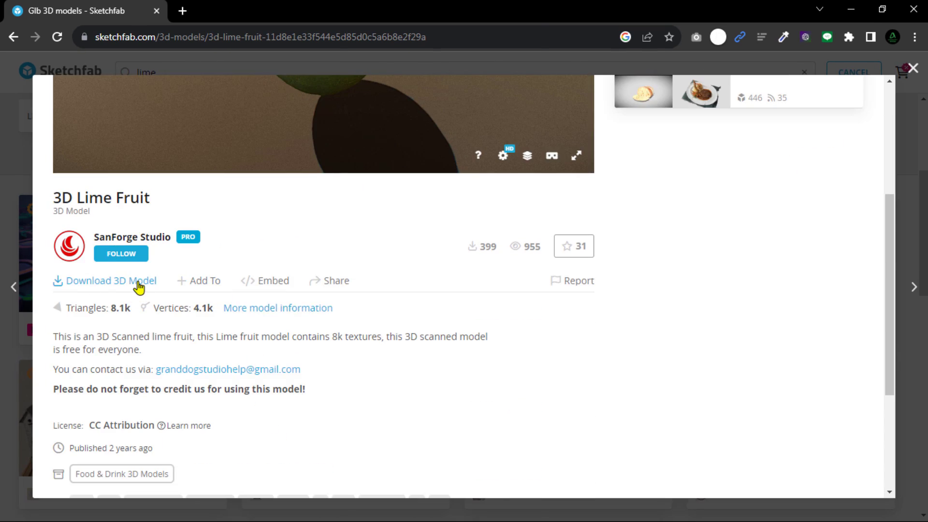
- Download the lime model's 1k-texture GLB and save it as 3d_lime_fruit.glb
{"action": "left_click", "coordinate": [138, 283]}
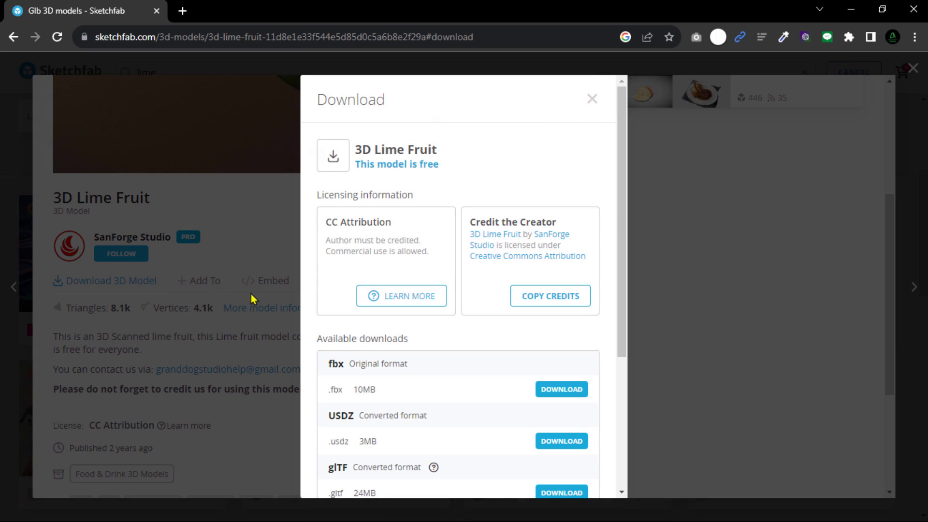
{"action": "scroll", "coordinate": [451, 345], "scroll_direction": "down", "scroll_amount": 1}
{"action": "scroll", "coordinate": [453, 352], "scroll_direction": "down", "scroll_amount": 3}
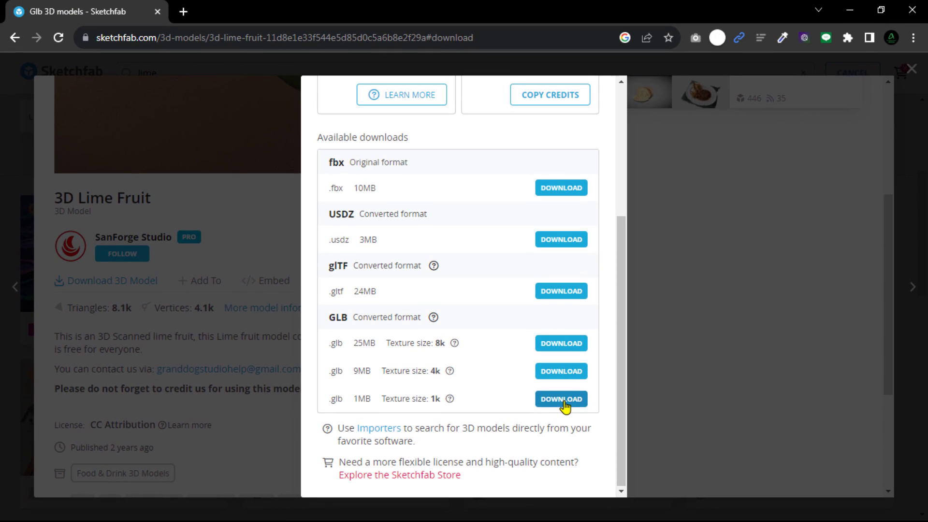
{"action": "left_click", "coordinate": [554, 400]}
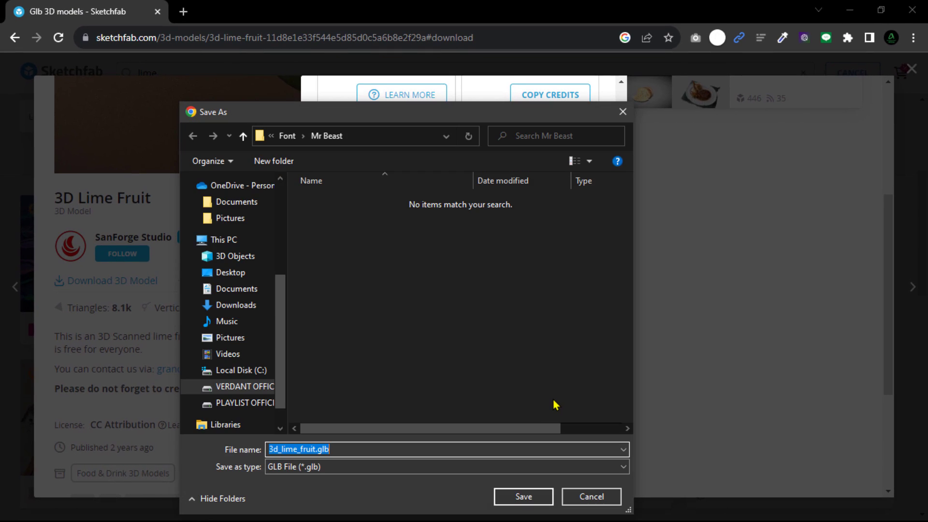
{"action": "left_click", "coordinate": [526, 497]}
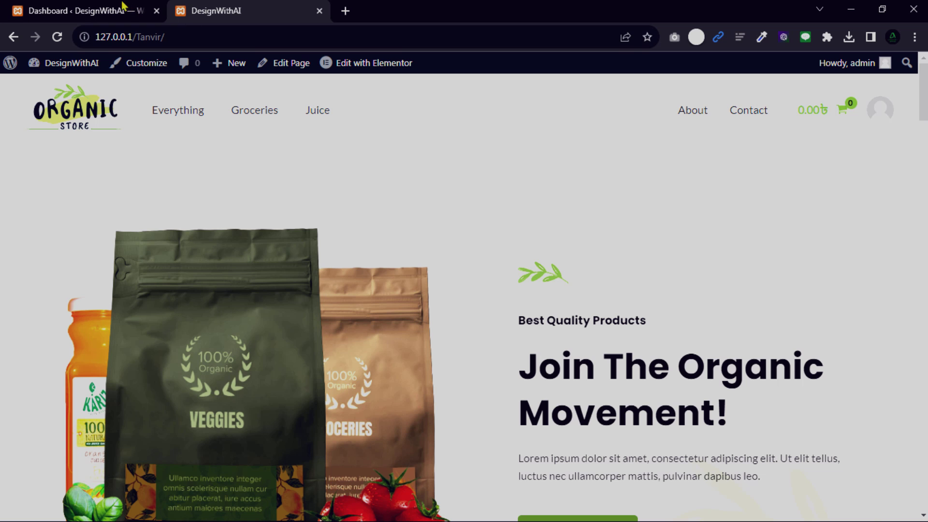
{"action": "scroll", "coordinate": [44, 406], "scroll_direction": "down", "scroll_amount": 2}
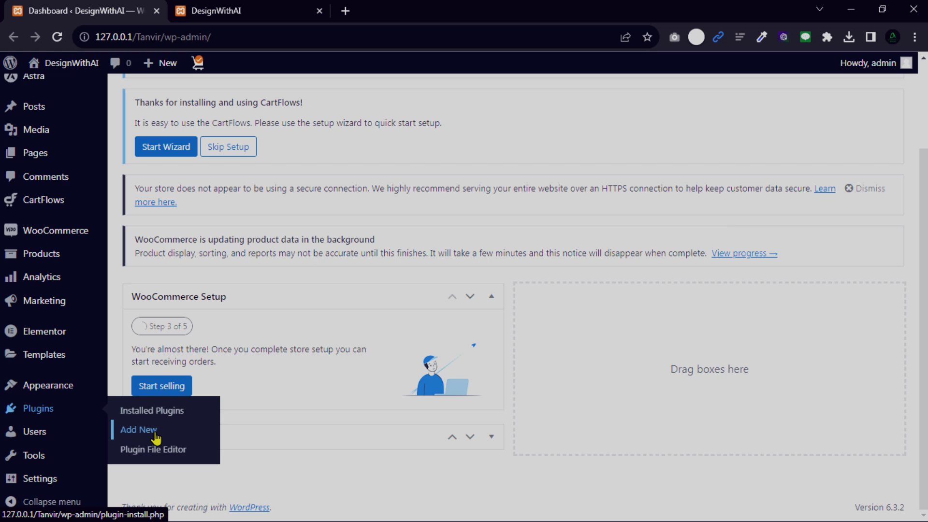
{"action": "type", "text": "3d vie"}
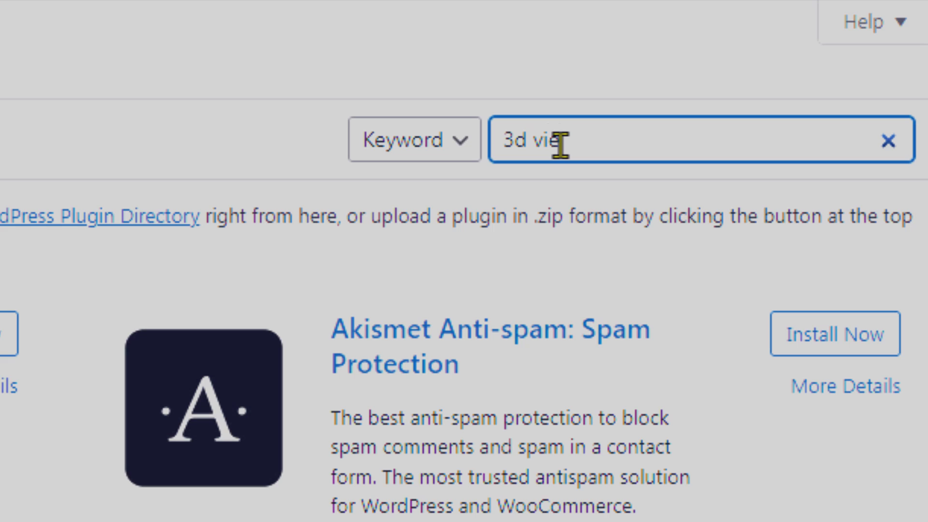
{"action": "type", "text": "w"}
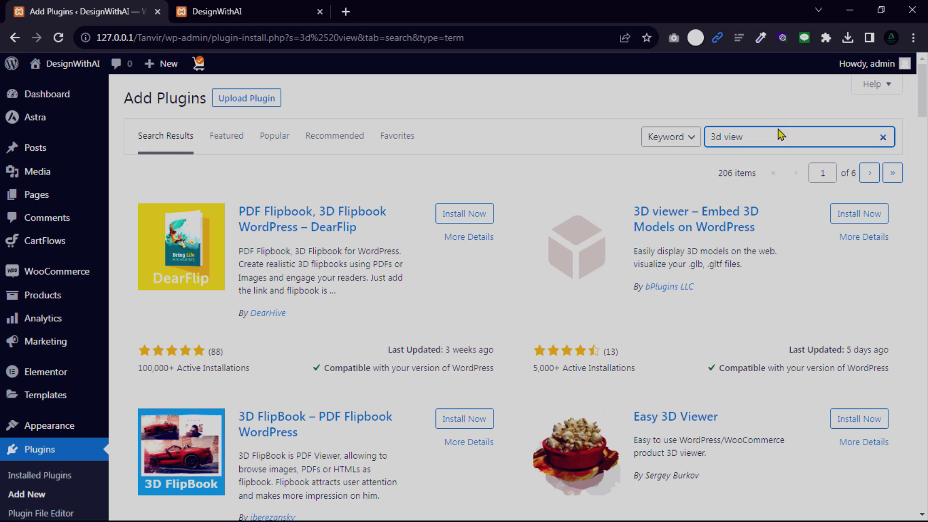
- Install and activate the '3D viewer – Embed 3D Models on WordPress' plugin
{"action": "left_click", "coordinate": [850, 221]}
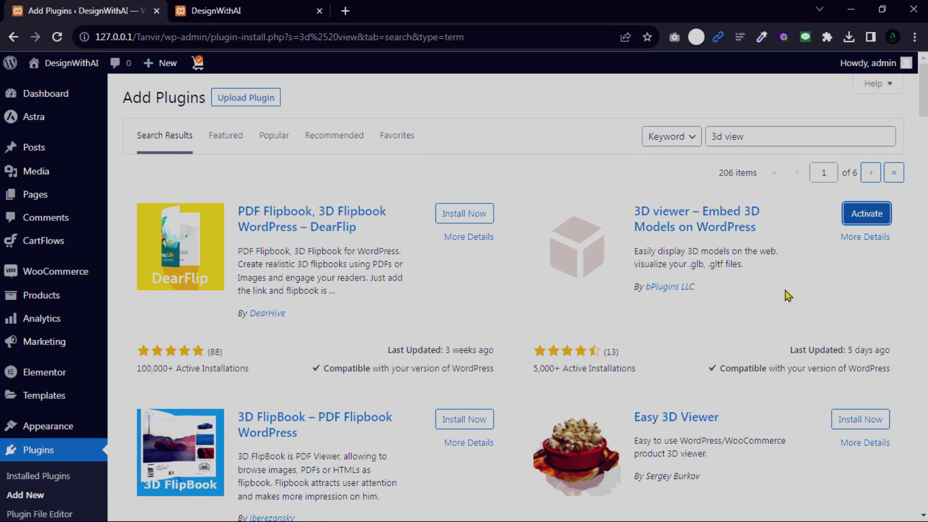
{"action": "left_click", "coordinate": [865, 215]}
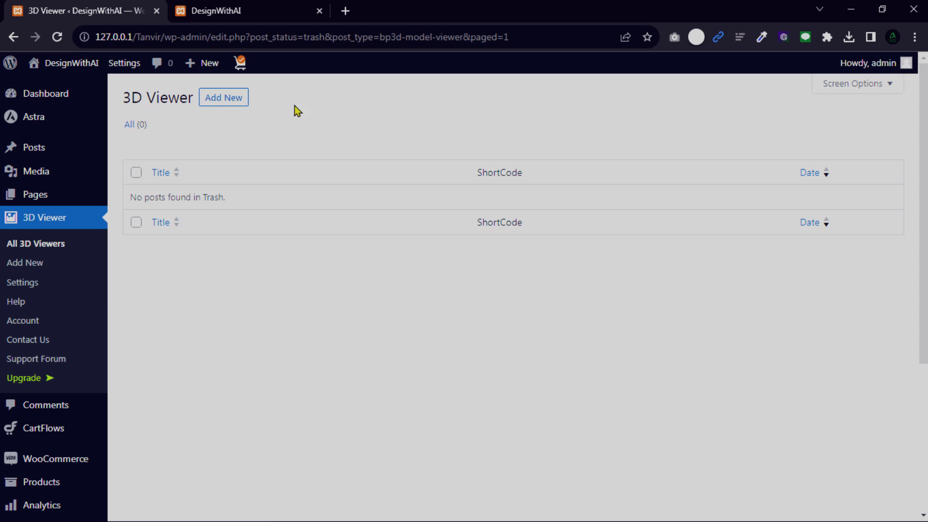
- Create a new 3D viewer and title it 'lime 3d object'
{"action": "left_click", "coordinate": [226, 105]}
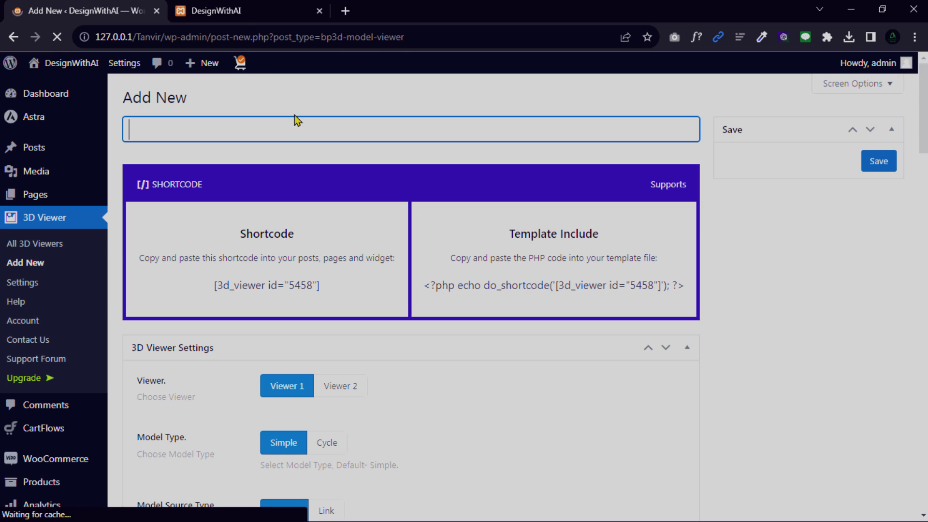
{"action": "left_click", "coordinate": [235, 132]}
{"action": "type", "text": "lime 3d object"}
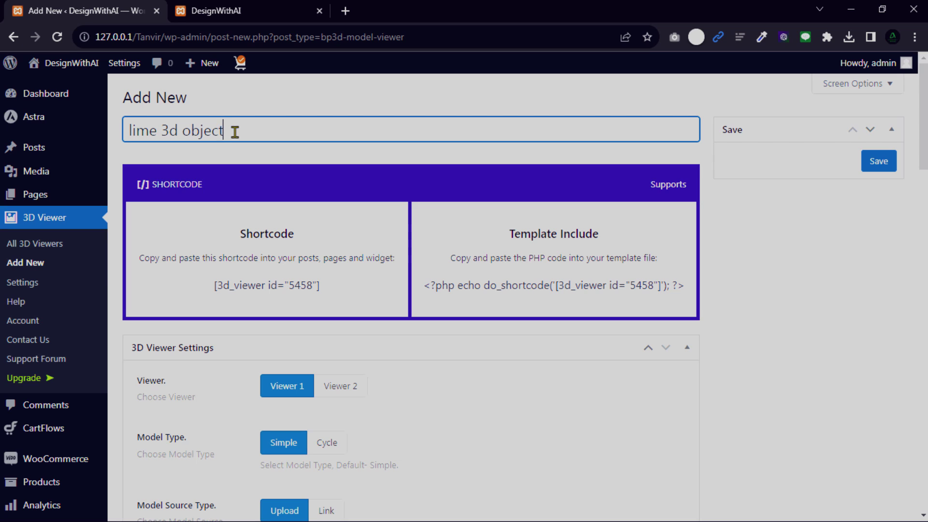
{"action": "scroll", "coordinate": [269, 322], "scroll_direction": "down", "scroll_amount": 1}
{"action": "scroll", "coordinate": [267, 326], "scroll_direction": "down", "scroll_amount": 2}
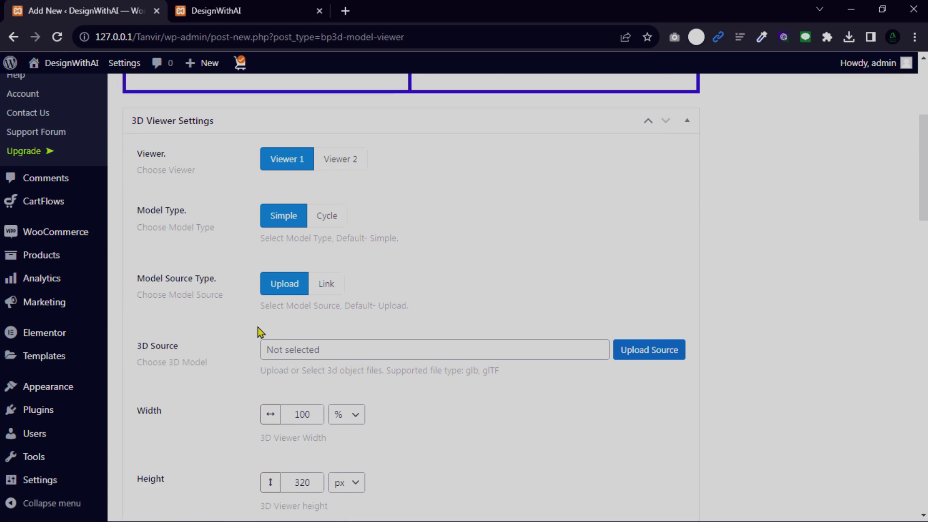
- Upload Lime.glb from the computer as the viewer's 3D source
{"action": "left_click", "coordinate": [657, 356]}
{"action": "left_click", "coordinate": [467, 307]}
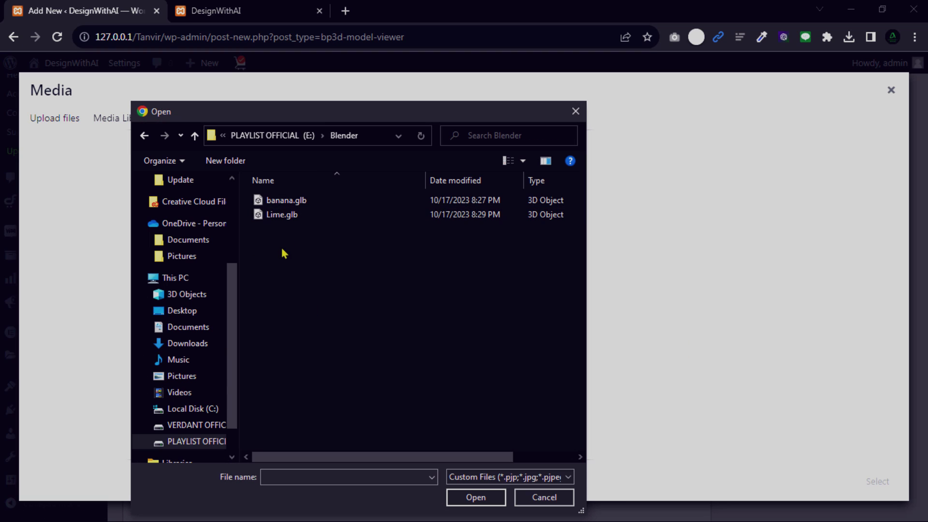
{"action": "left_click", "coordinate": [279, 216]}
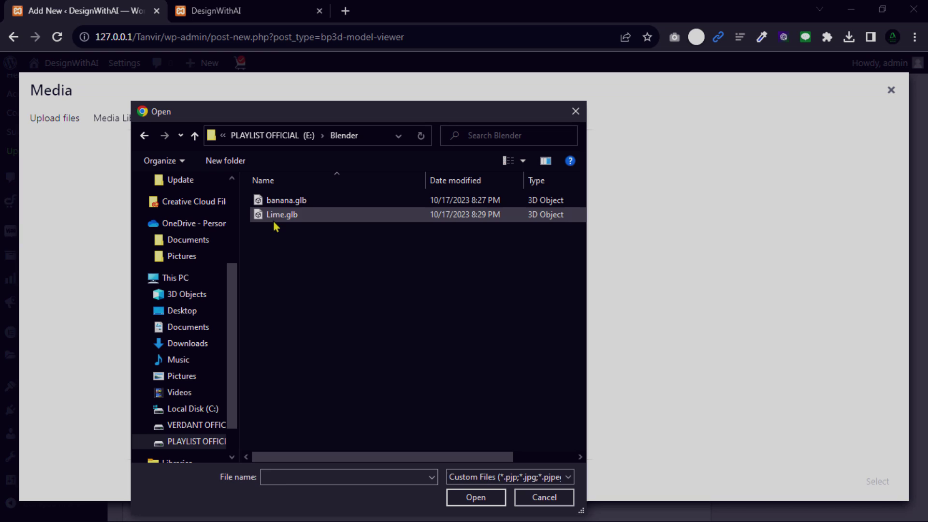
{"action": "left_click", "coordinate": [475, 498]}
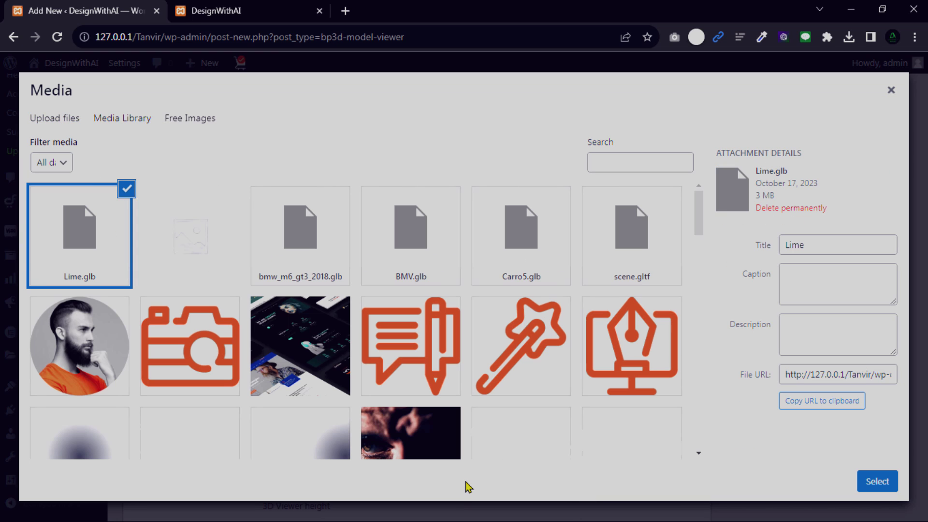
{"action": "scroll", "coordinate": [363, 381], "scroll_direction": "up", "scroll_amount": 4}
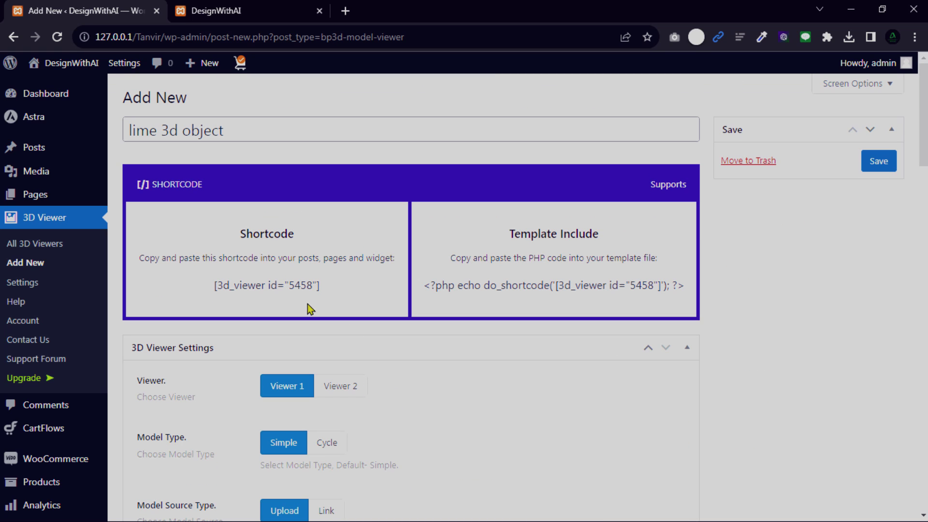
- Copy the shortcode [3d_viewer id="5458"], save the viewer, and go to All Pages
{"action": "left_click", "coordinate": [218, 288]}
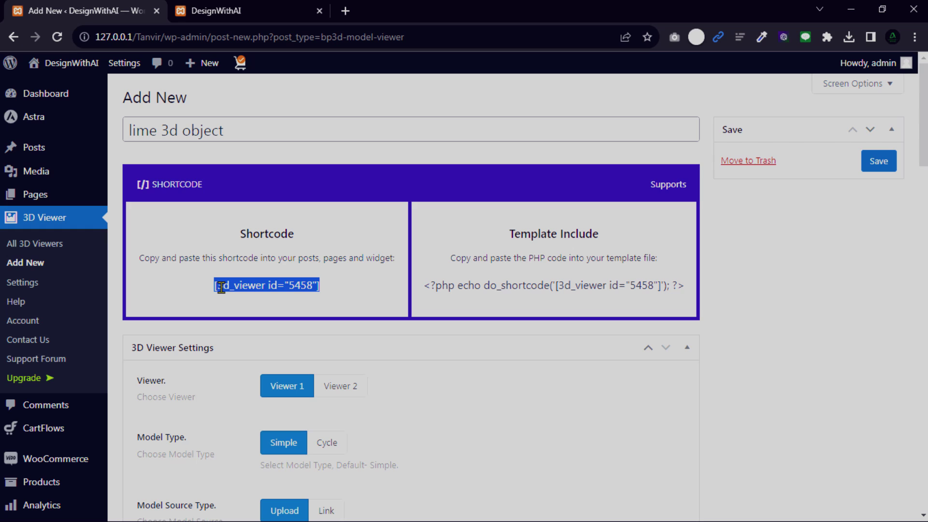
{"action": "right_click", "coordinate": [248, 286]}
{"action": "left_click", "coordinate": [268, 295]}
{"action": "left_click", "coordinate": [878, 169]}
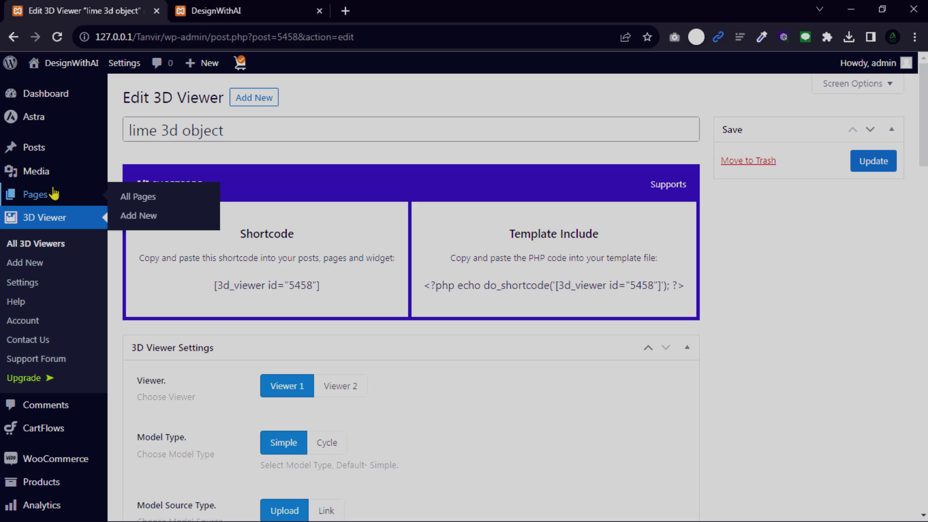
{"action": "left_click", "coordinate": [35, 194]}
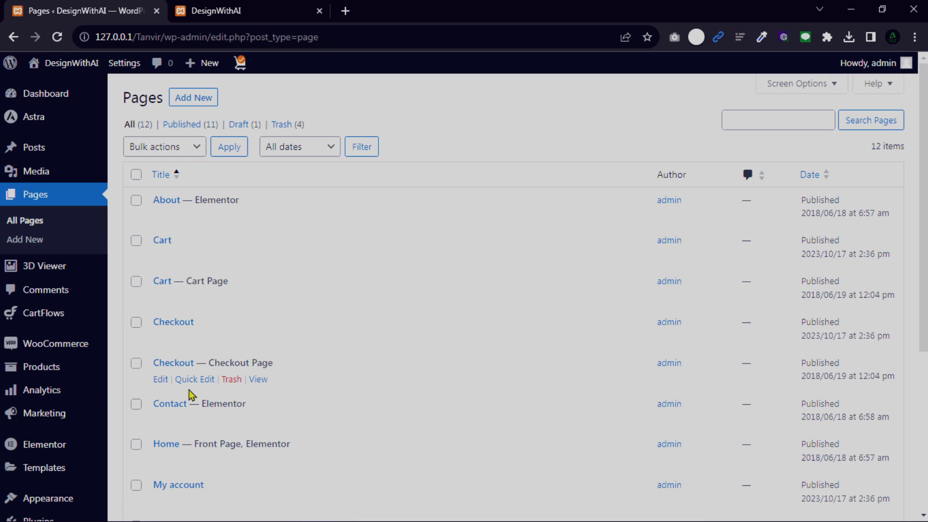
{"action": "mouse_move", "coordinate": [222, 443]}
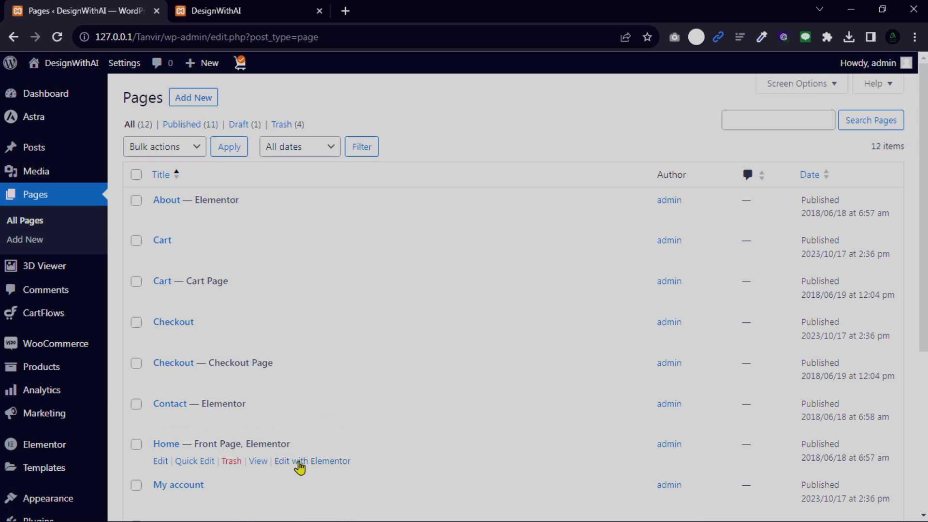
- Open the Home page with 'Edit with Elementor'
{"action": "left_click", "coordinate": [300, 467]}
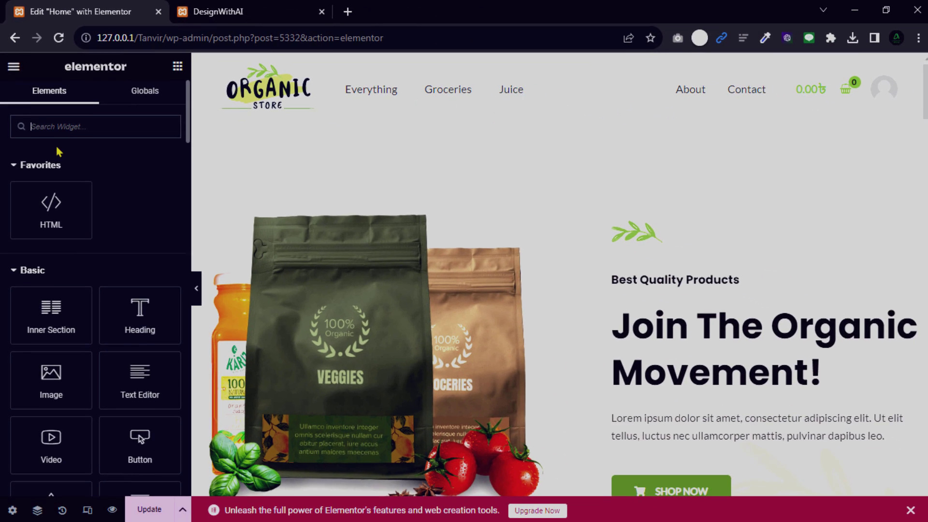
{"action": "type", "text": "sh"}
{"action": "type", "text": "o"}
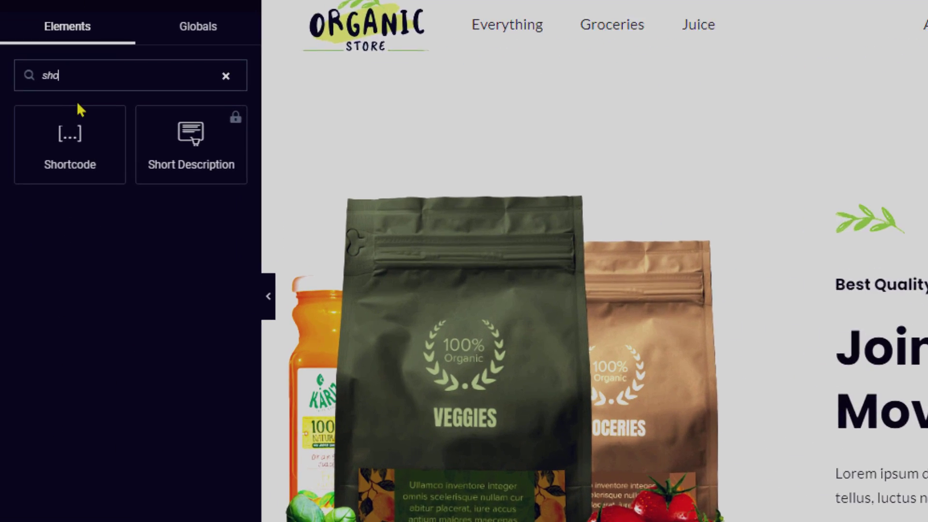
{"action": "type", "text": "rt"}
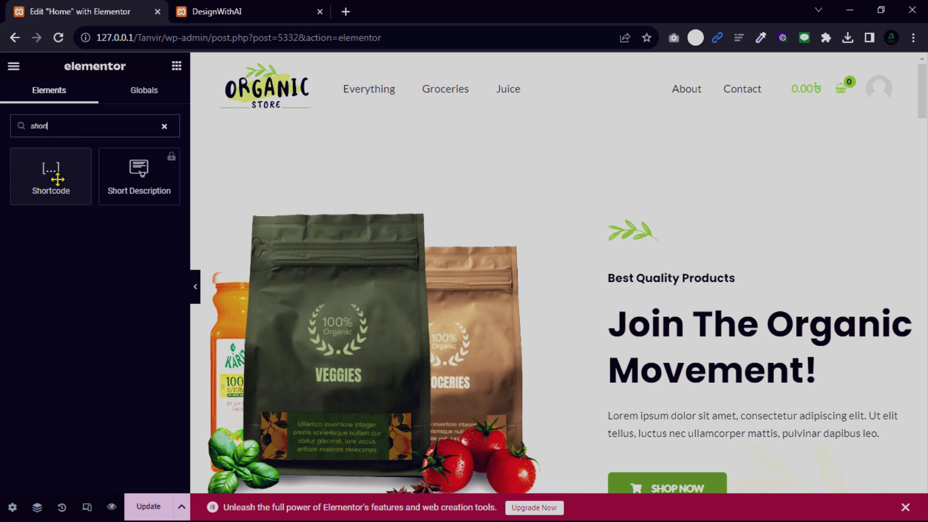
- Drop a Shortcode widget into the hero section and delete the product-bags image
{"action": "left_click_drag", "start_coordinate": [57, 178], "coordinate": [224, 306]}
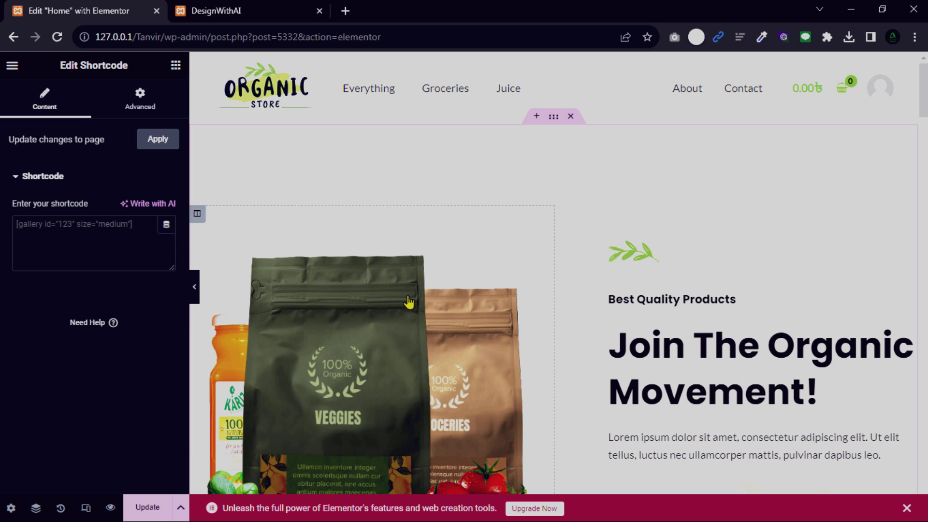
{"action": "scroll", "coordinate": [372, 304], "scroll_direction": "down", "scroll_amount": 3}
{"action": "scroll", "coordinate": [363, 321], "scroll_direction": "up", "scroll_amount": 3}
{"action": "right_click", "coordinate": [537, 268]}
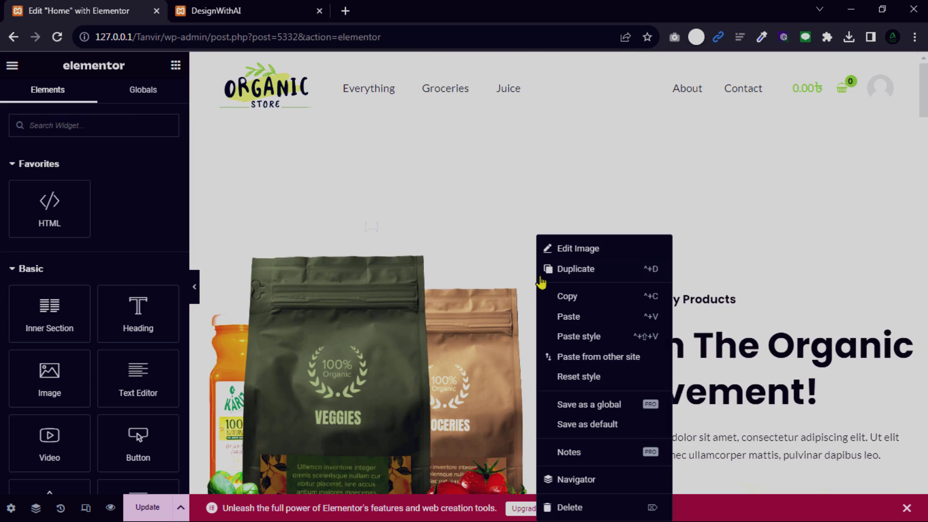
{"action": "left_click", "coordinate": [572, 510]}
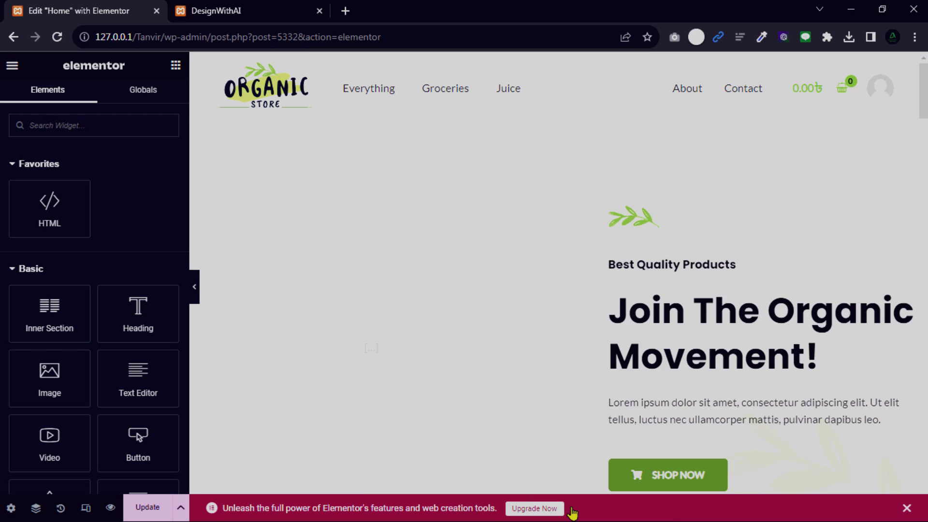
{"action": "left_click", "coordinate": [359, 353]}
- Paste [3d_viewer id="5458"] into the block, apply it, update the page and check the live site
{"action": "left_click", "coordinate": [73, 235]}
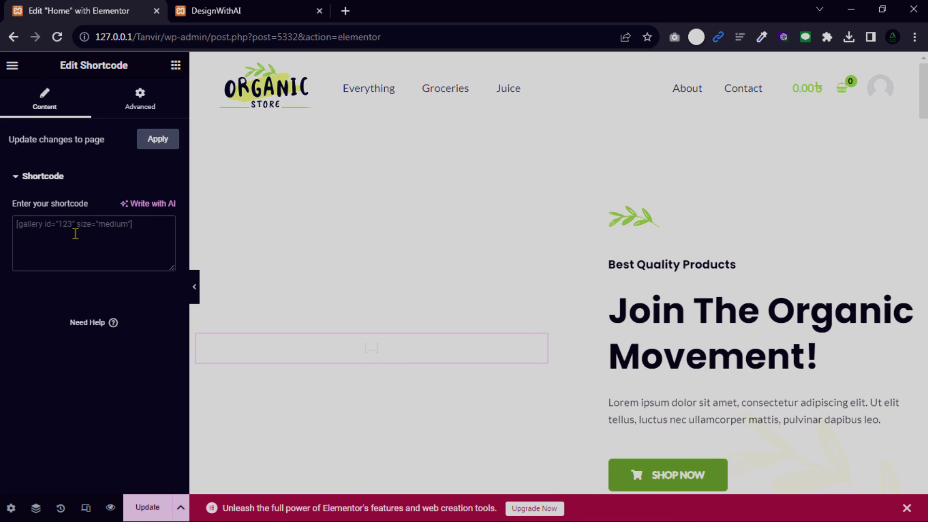
{"action": "key", "text": "ctrl+v"}
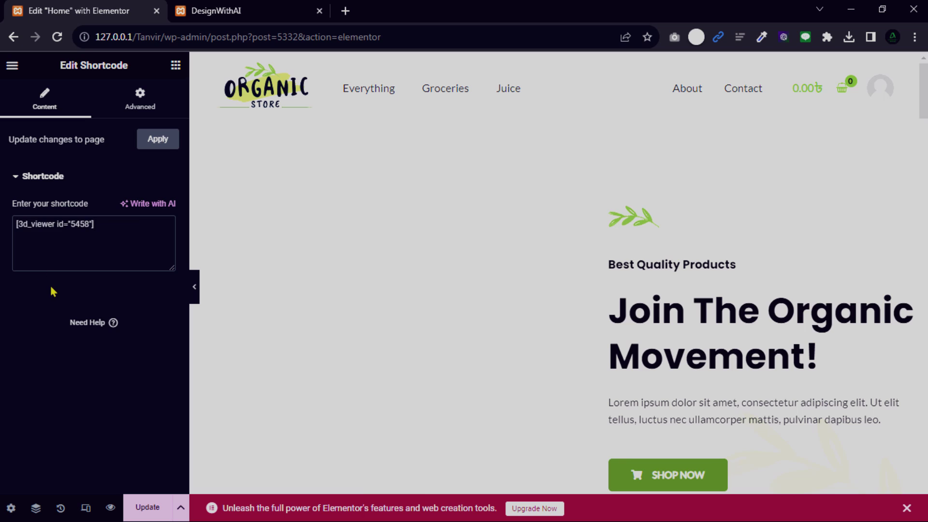
{"action": "left_click", "coordinate": [156, 141]}
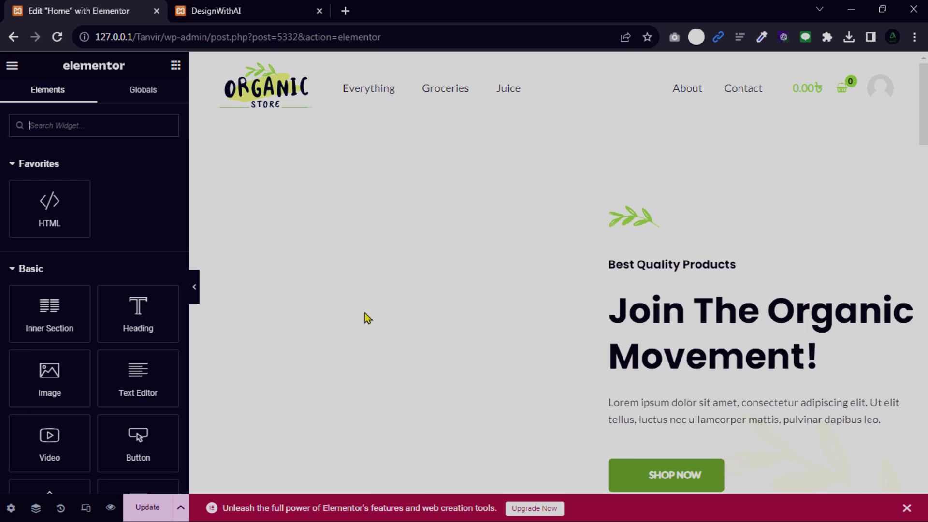
{"action": "left_click", "coordinate": [147, 510]}
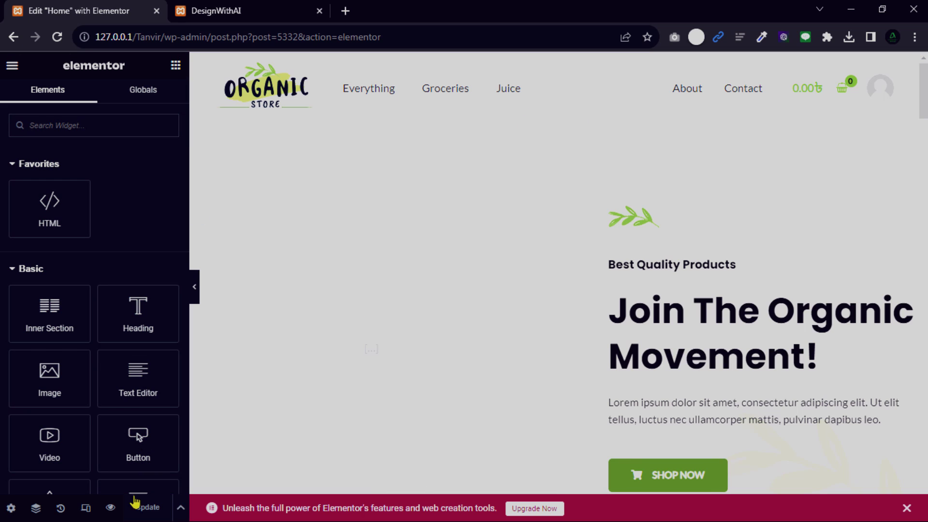
{"action": "left_click", "coordinate": [230, 15]}
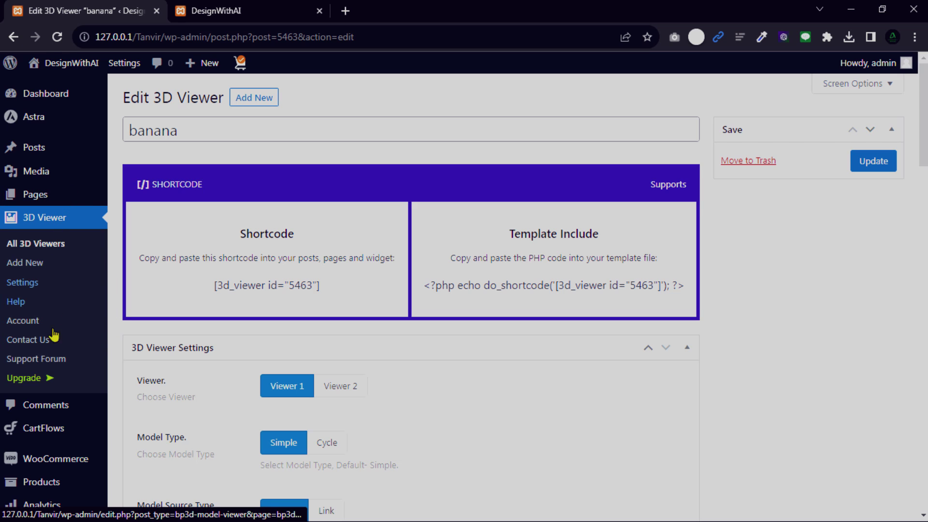
{"action": "scroll", "coordinate": [52, 368], "scroll_direction": "down", "scroll_amount": 3}
{"action": "mouse_move", "coordinate": [41, 482]}
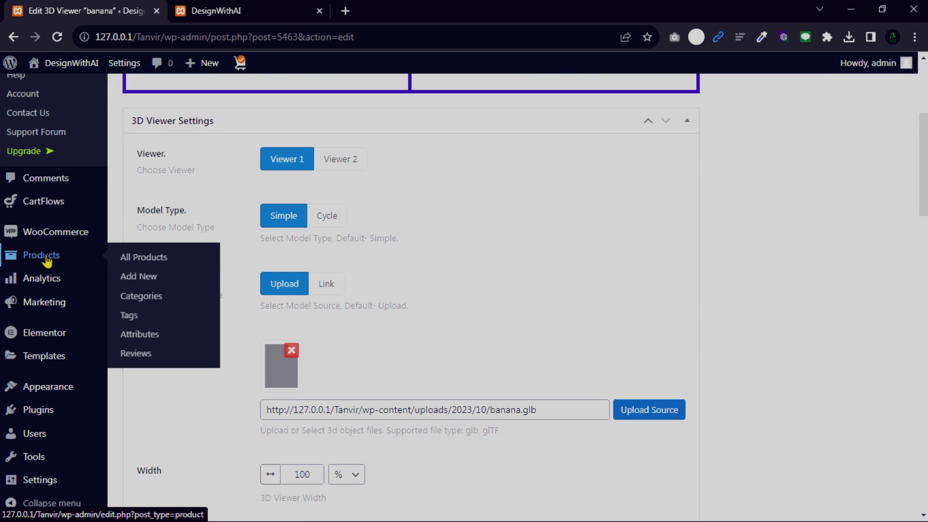
- Go to WooCommerce Products > All Products from the admin sidebar
{"action": "left_click", "coordinate": [46, 259]}
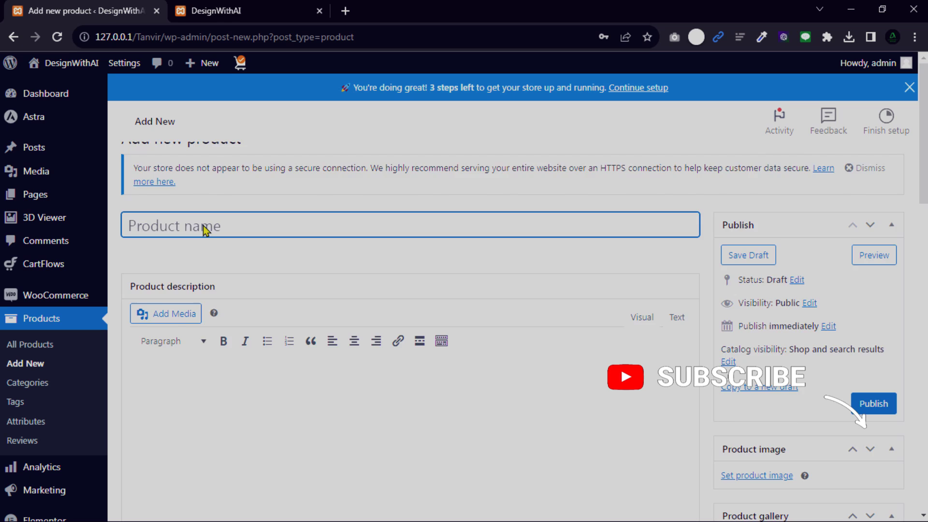
{"action": "type", "text": "Banana"}
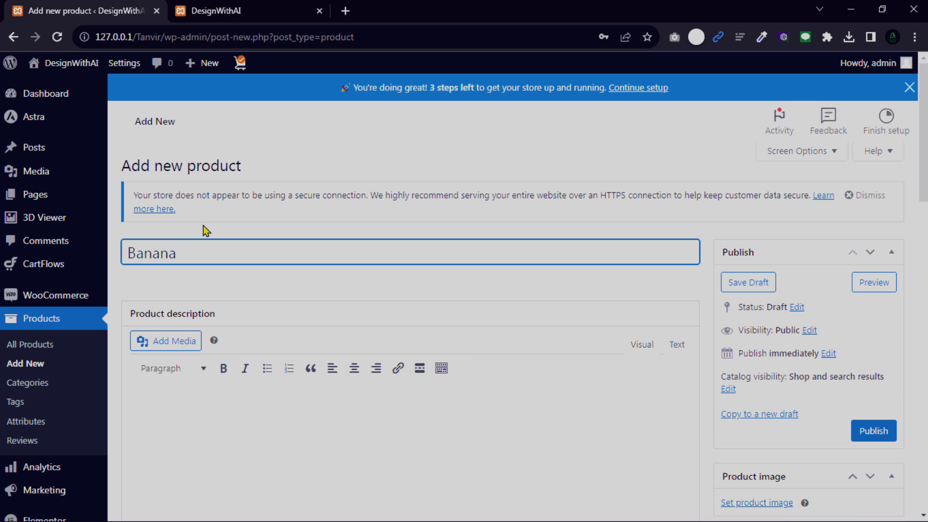
{"action": "scroll", "coordinate": [261, 281], "scroll_direction": "down", "scroll_amount": 5}
{"action": "scroll", "coordinate": [259, 279], "scroll_direction": "up", "scroll_amount": 5}
{"action": "scroll", "coordinate": [259, 274], "scroll_direction": "down", "scroll_amount": 5}
- Enter 25 as the Banana product's regular price in Product data
{"action": "left_click", "coordinate": [375, 261]}
{"action": "type", "text": "25"}
{"action": "left_click", "coordinate": [406, 293]}
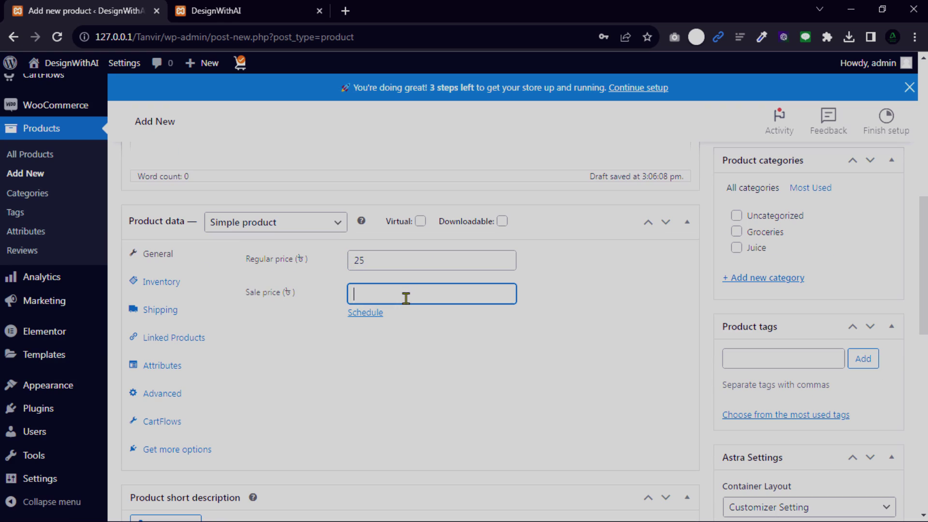
{"action": "scroll", "coordinate": [265, 366], "scroll_direction": "down", "scroll_amount": 3}
{"action": "scroll", "coordinate": [230, 363], "scroll_direction": "down", "scroll_amount": 3}
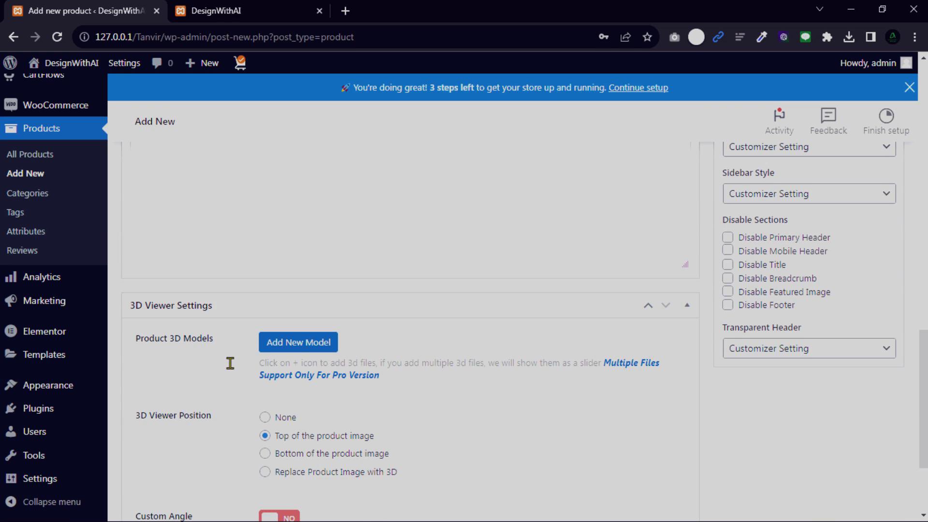
{"action": "scroll", "coordinate": [234, 387], "scroll_direction": "down", "scroll_amount": 2}
- Add a new 3D model entry and pick banana.glb from the media library as its source
{"action": "left_click", "coordinate": [319, 204]}
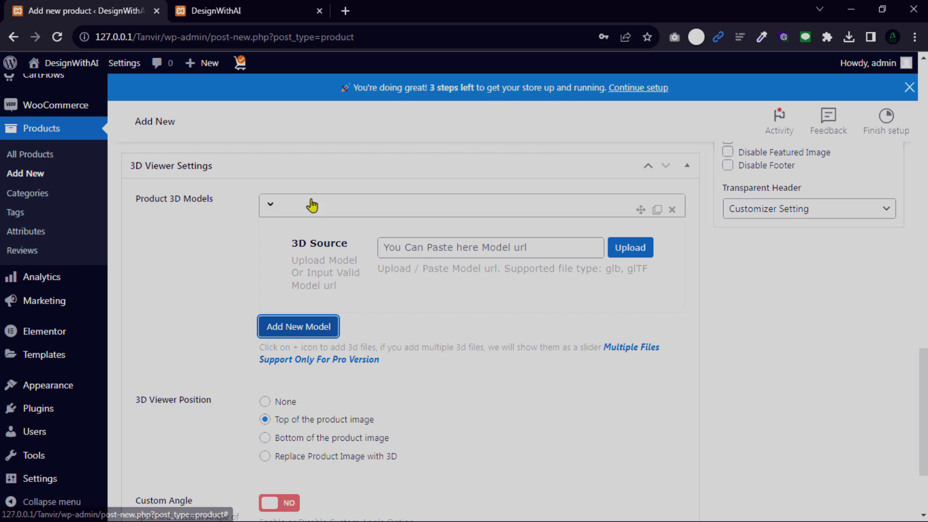
{"action": "left_click", "coordinate": [630, 249]}
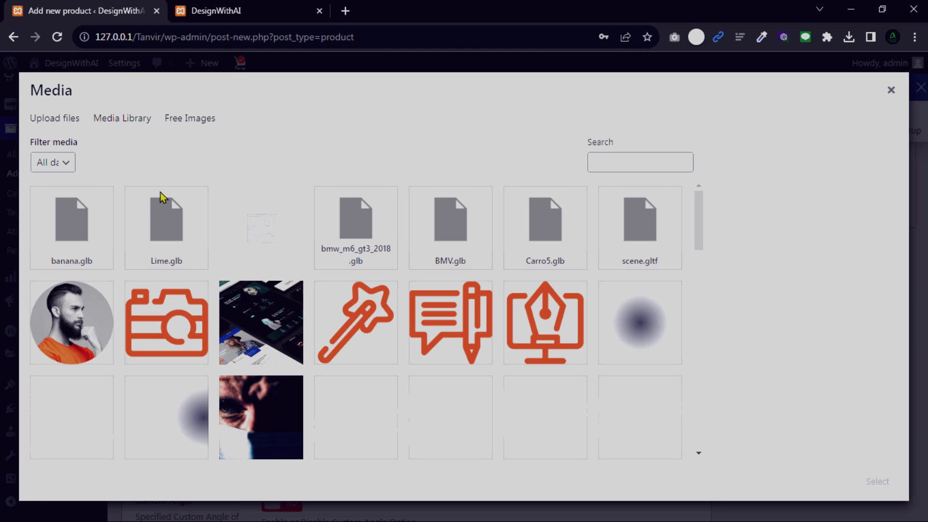
{"action": "left_click", "coordinate": [72, 242]}
{"action": "left_click", "coordinate": [880, 482]}
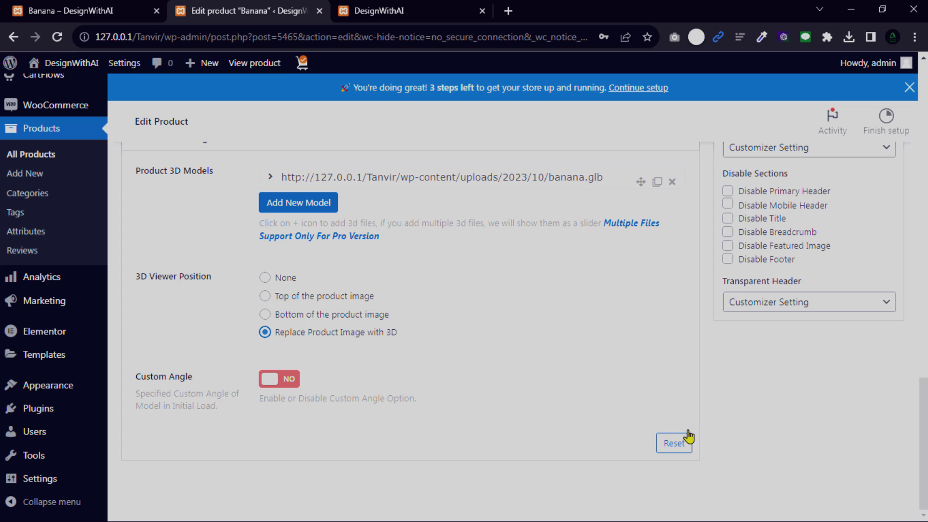
{"action": "scroll", "coordinate": [591, 442], "scroll_direction": "up", "scroll_amount": 3}
{"action": "scroll", "coordinate": [636, 357], "scroll_direction": "up", "scroll_amount": 10}
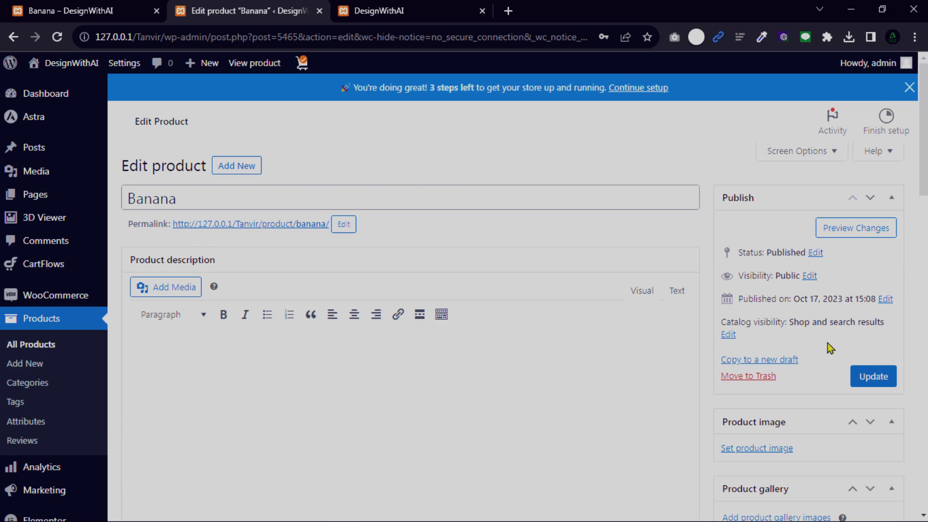
- Update the Banana product and refresh its live store page showing the 3D banana
{"action": "left_click", "coordinate": [867, 375]}
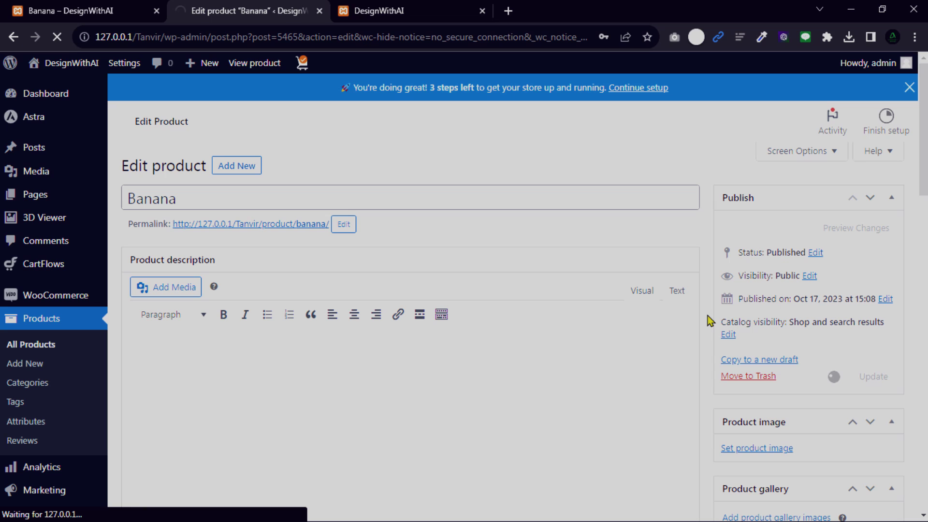
{"action": "key", "text": "ctrl+Tab"}
{"action": "key", "text": "F5"}
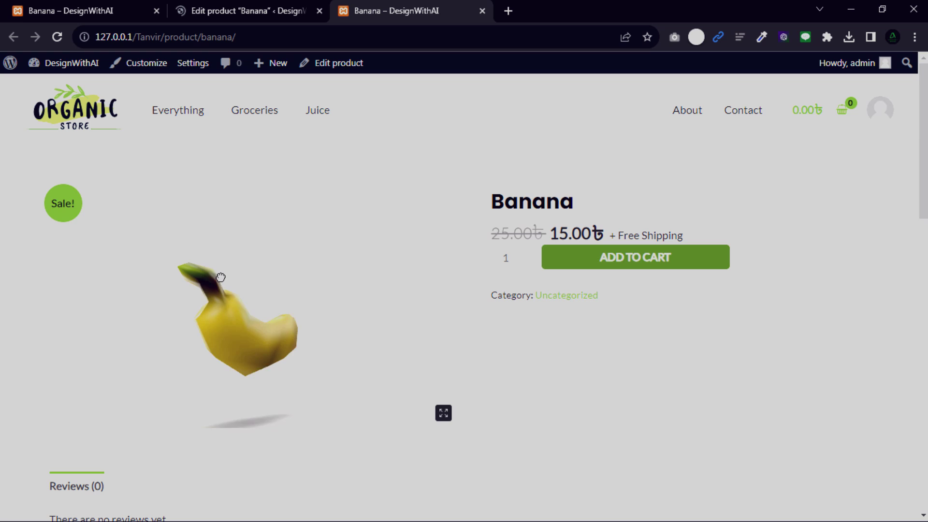
- Rotate the 3D banana to another angle and show it full screen
{"action": "mouse_move", "coordinate": [221, 278]}
{"action": "left_mouse_down"}
{"action": "mouse_move", "coordinate": [341, 261]}
{"action": "mouse_move", "coordinate": [413, 302]}
{"action": "left_mouse_up"}
{"action": "left_click", "coordinate": [442, 412]}
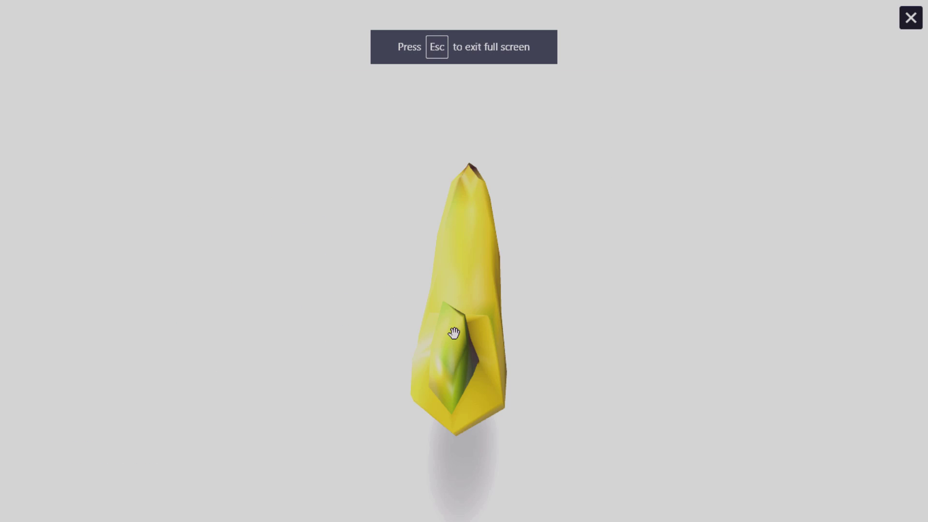